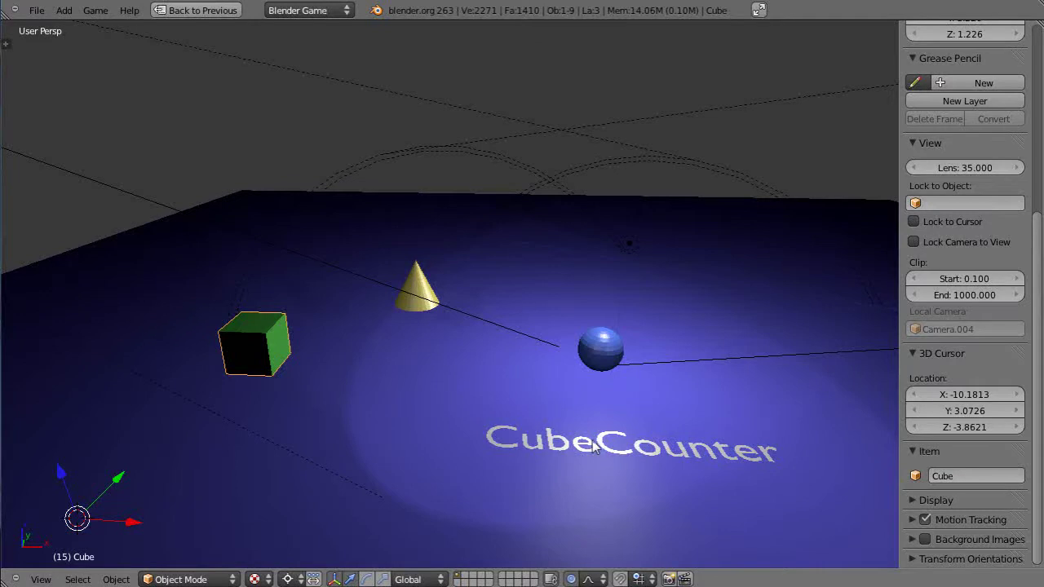
Zoom the viewport, then select the ground plane and then the cube again
scroll(595, 444, down, 2)
scroll(595, 444, up, 1)
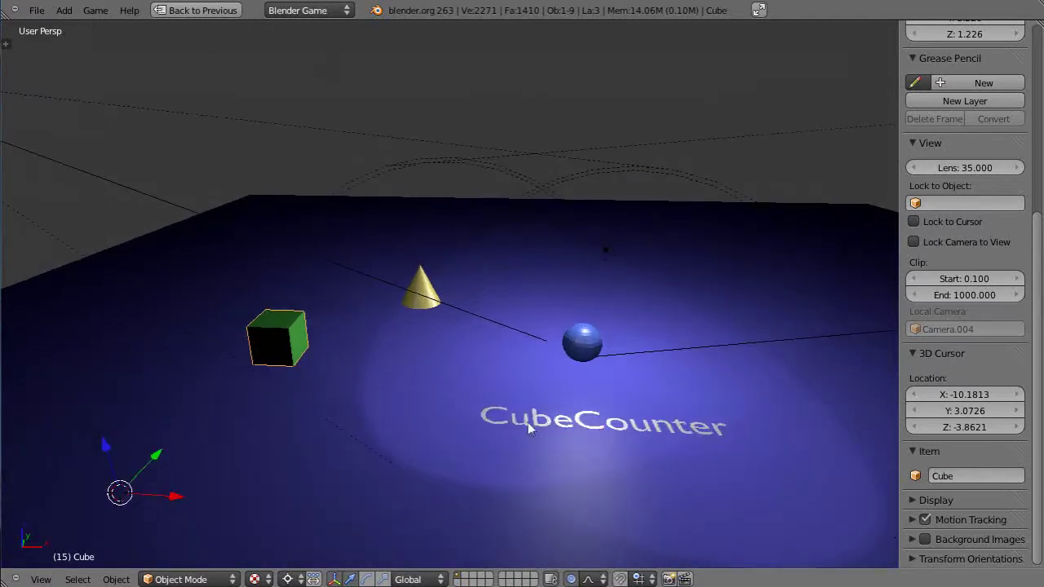
right_click(287, 341)
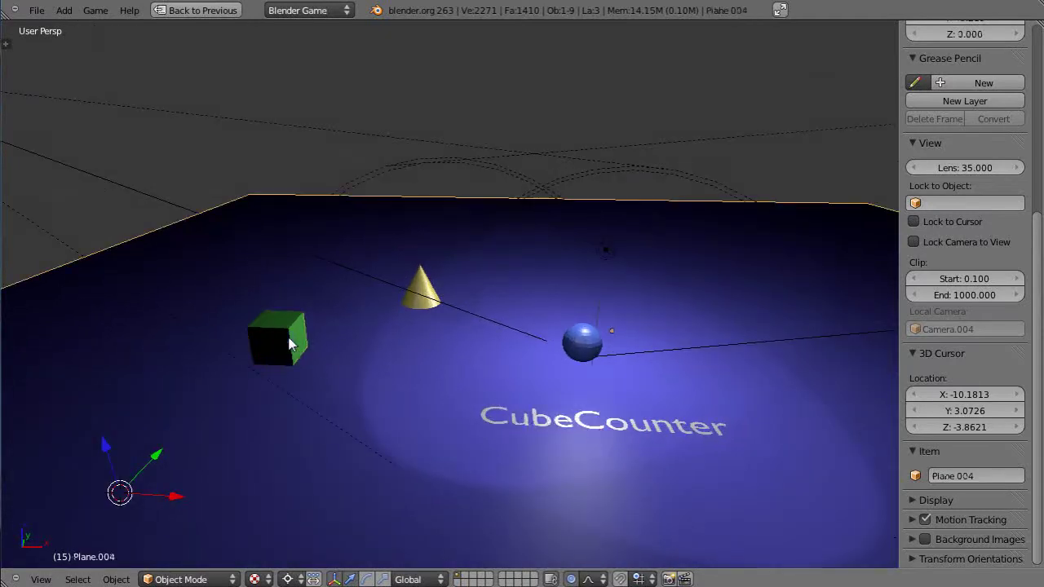
right_click(287, 341)
key(ctrl+Up)
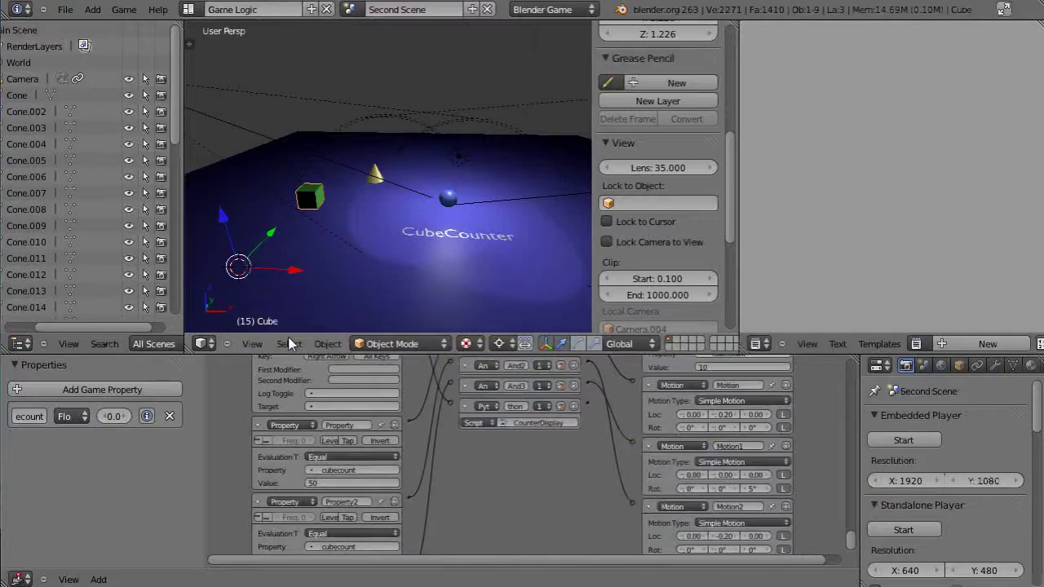
key(ctrl+Up)
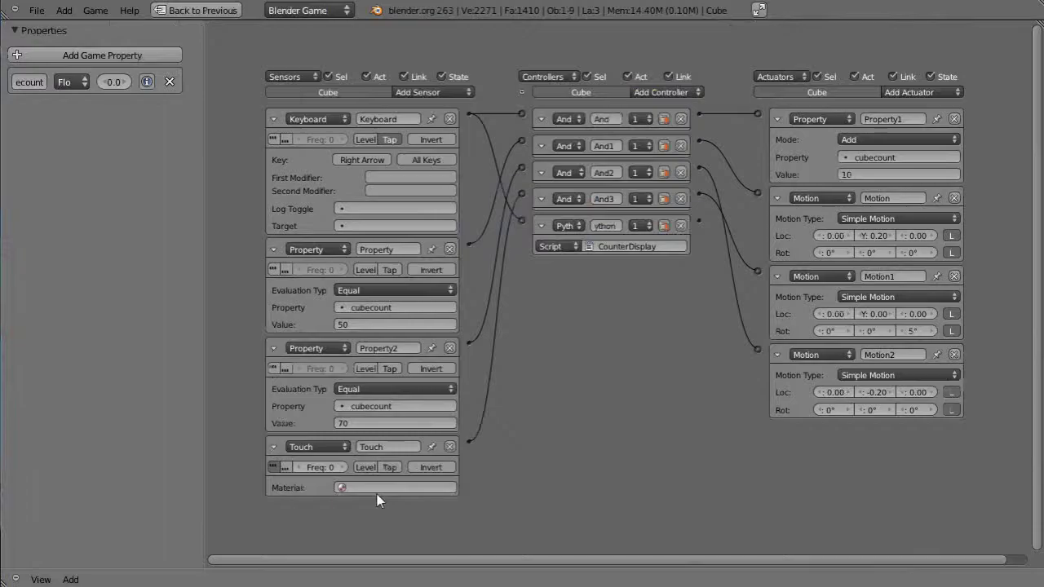
scroll(459, 383, up, 2)
scroll(465, 371, down, 1)
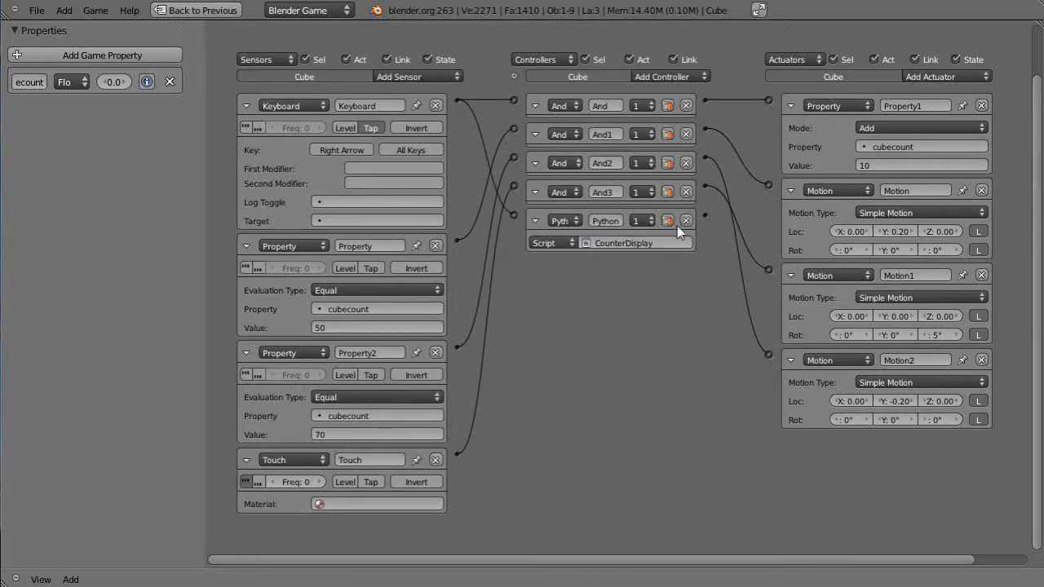
click(689, 79)
click(635, 243)
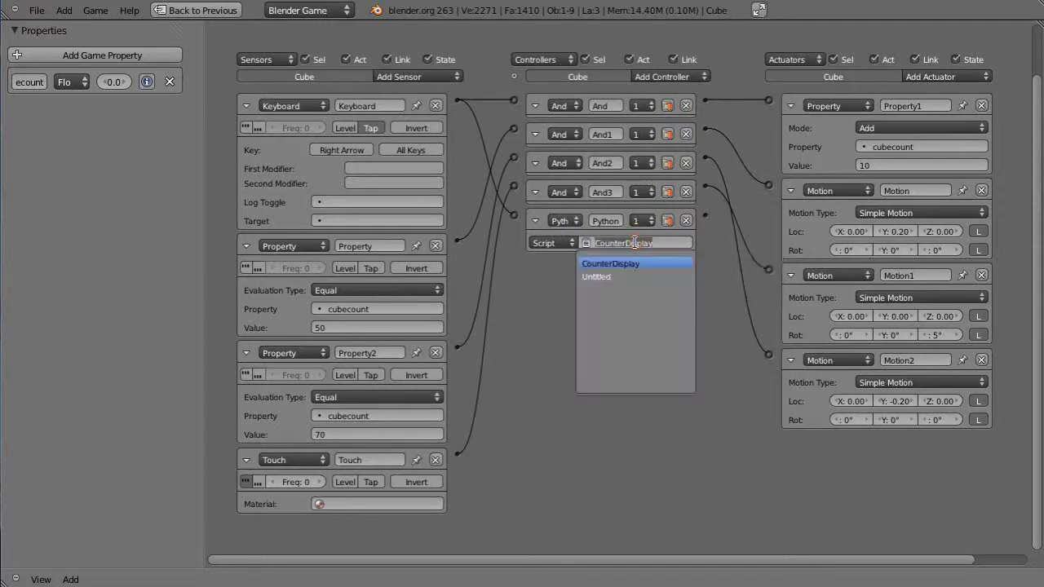
click(621, 263)
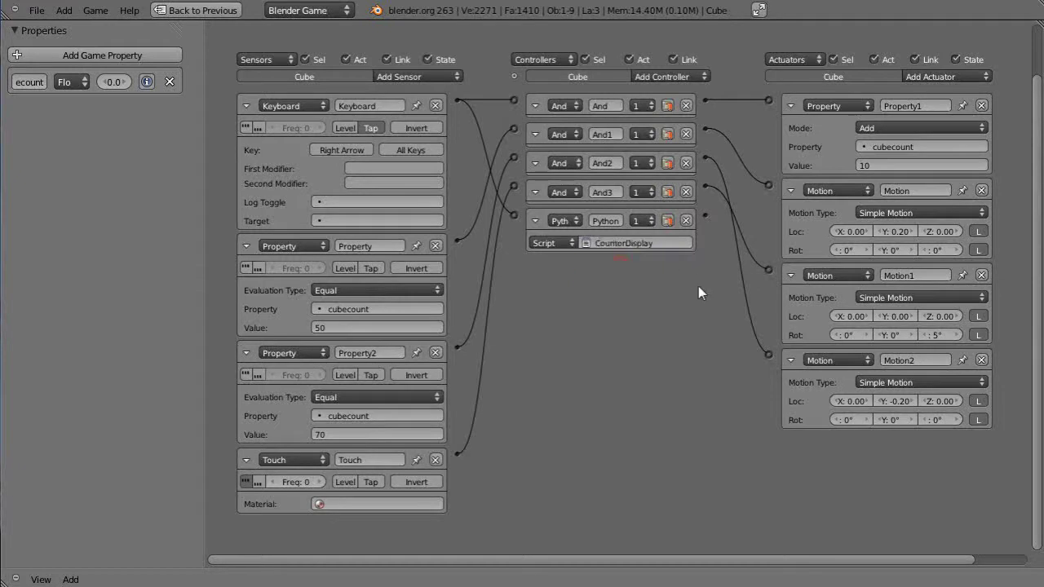
key(ctrl+Up)
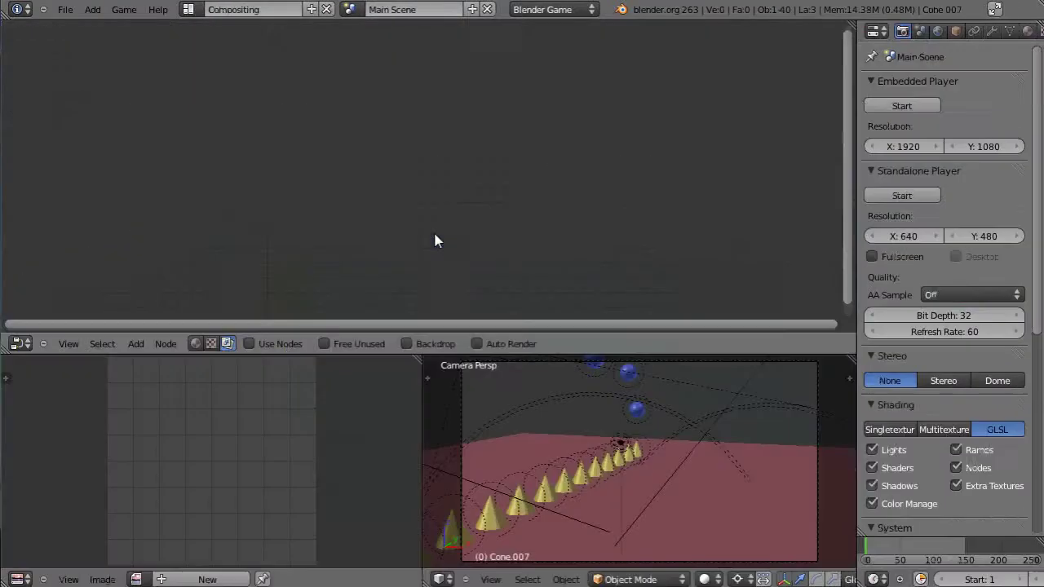
Show the CounterDisplay script full-window in the Scripting layout, scrolled up to line 1
key(ctrl+Right)
key(ctrl+Right)
key(ctrl+Right)
key(ctrl+Right)
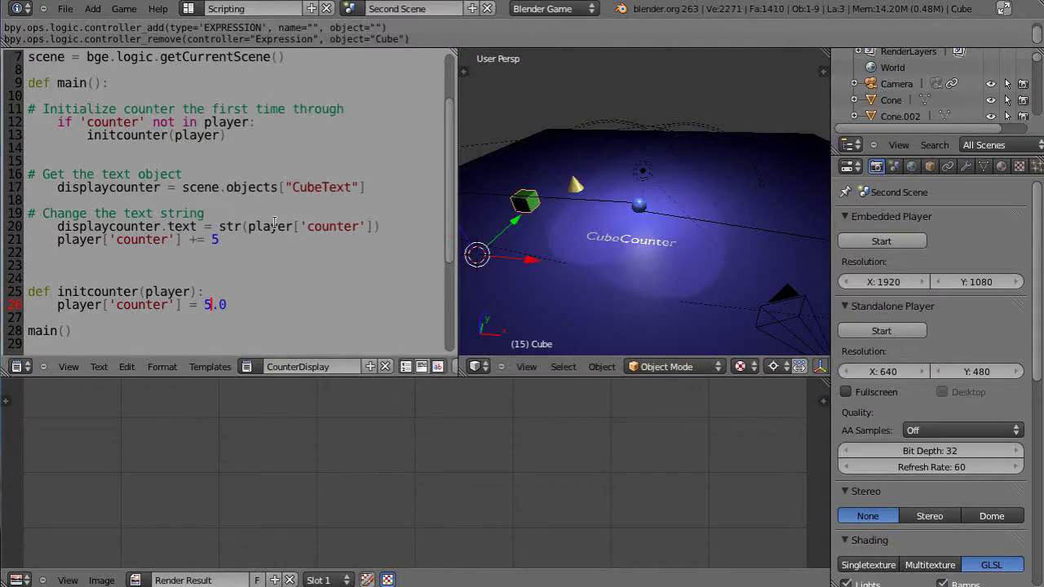
key(ctrl+Up)
scroll(275, 223, up, 2)
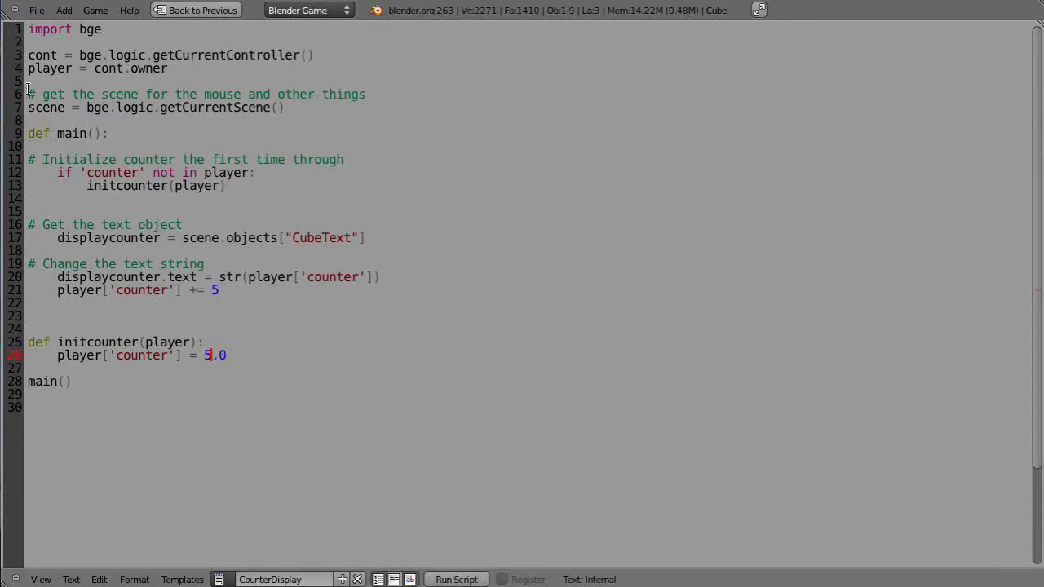
Highlight code parts: the line 11 comment, line 12 indentation, and the increment 5 on line 21
drag(27, 160, 365, 164)
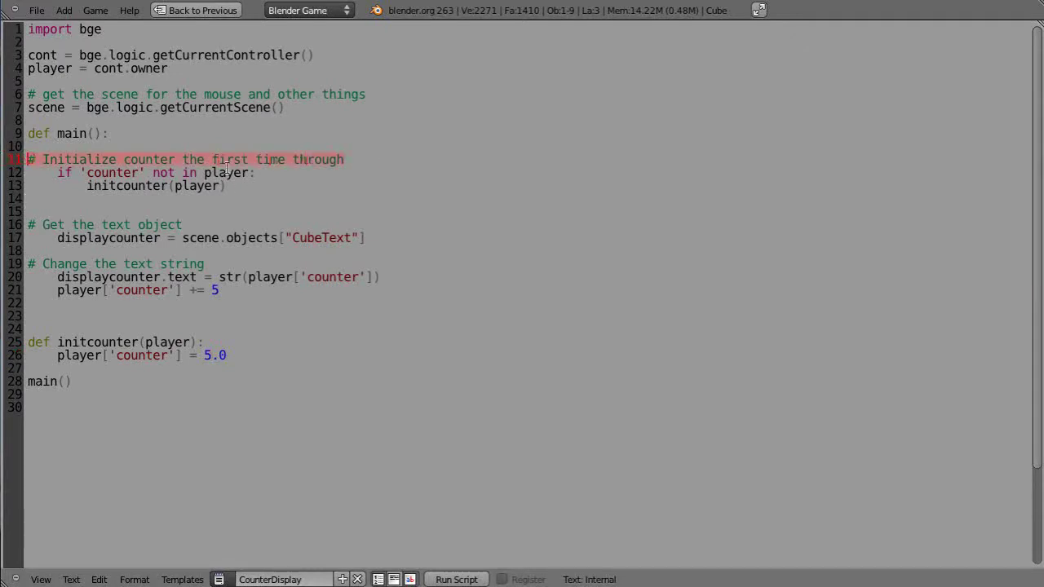
click(332, 181)
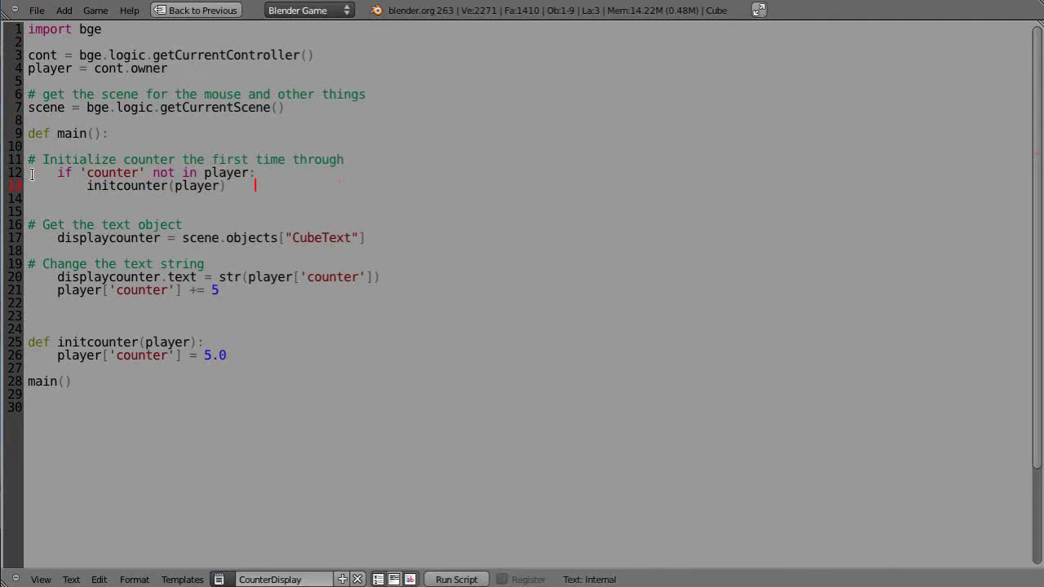
drag(27, 173, 86, 185)
click(302, 316)
scroll(432, 212, down, 2)
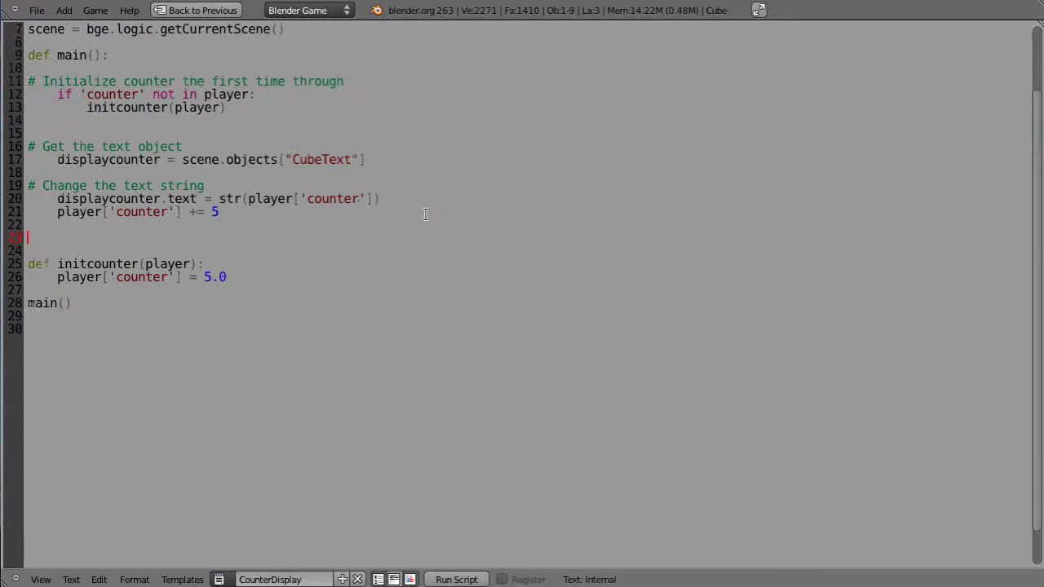
scroll(509, 237, up, 2)
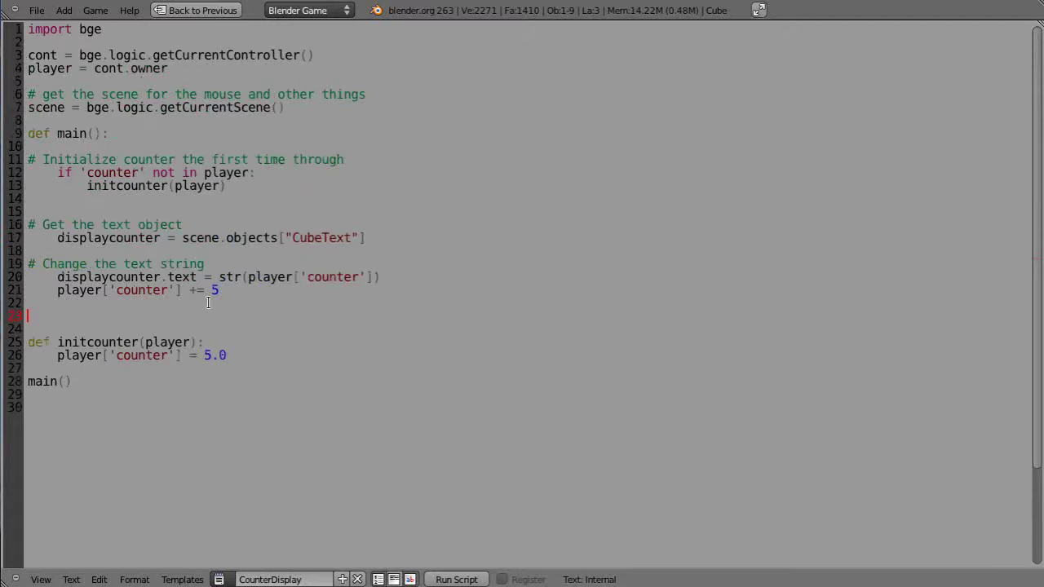
drag(210, 290, 220, 291)
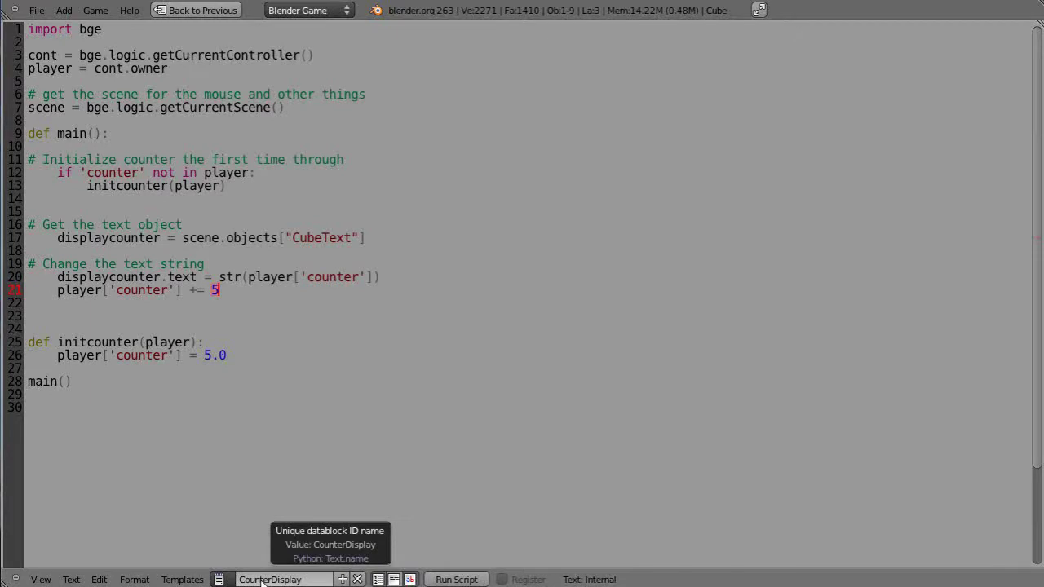
Switch to the Game Logic layout with the Logic Editor maximized
key(ctrl+Up)
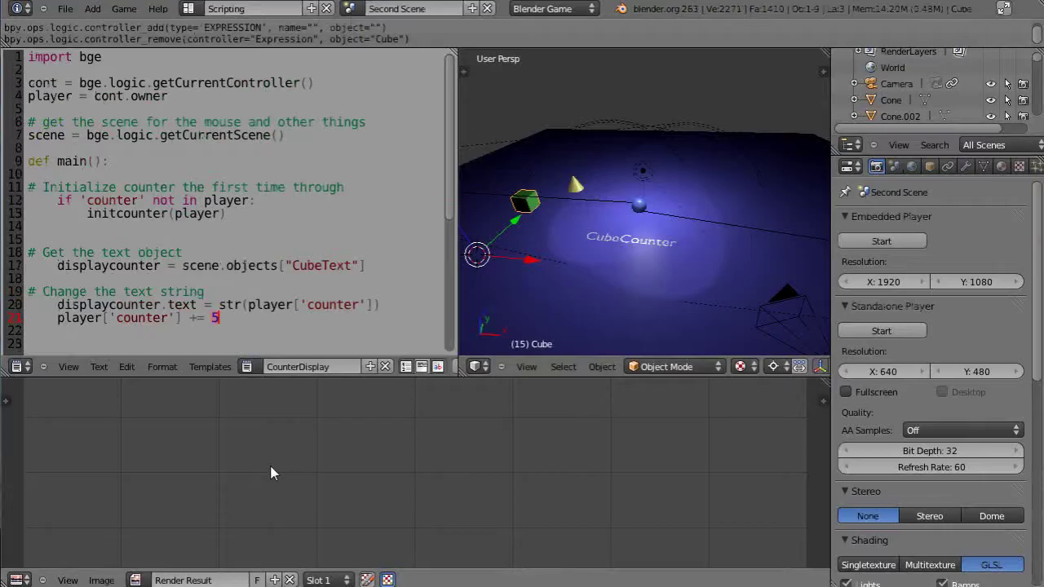
key(ctrl+Right)
key(ctrl+Left)
key(ctrl+Left)
key(ctrl+Left)
key(ctrl+Up)
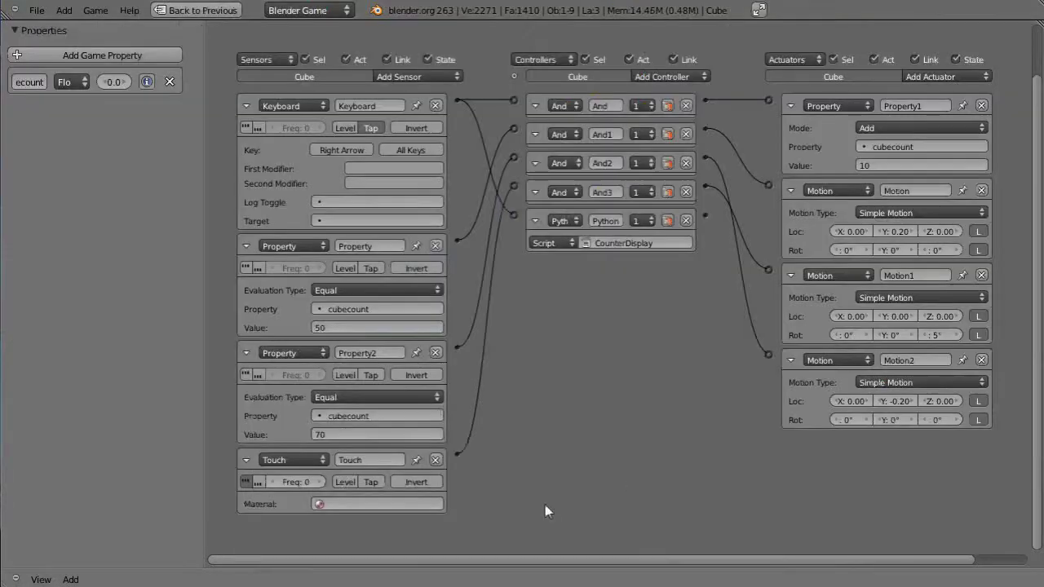
Keep CounterDisplay as the Python controller's script and restore the normal layout
click(617, 243)
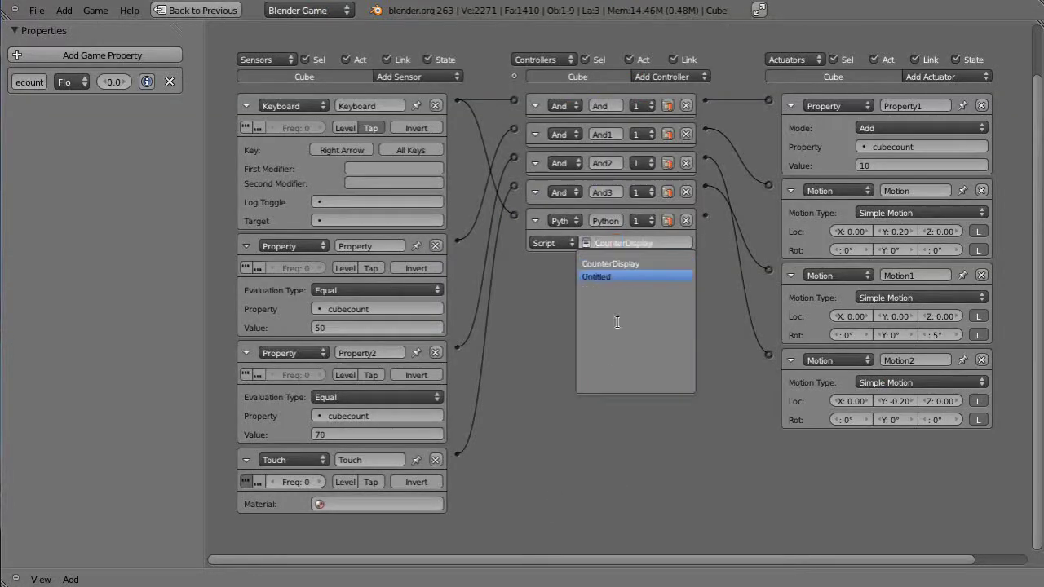
click(612, 264)
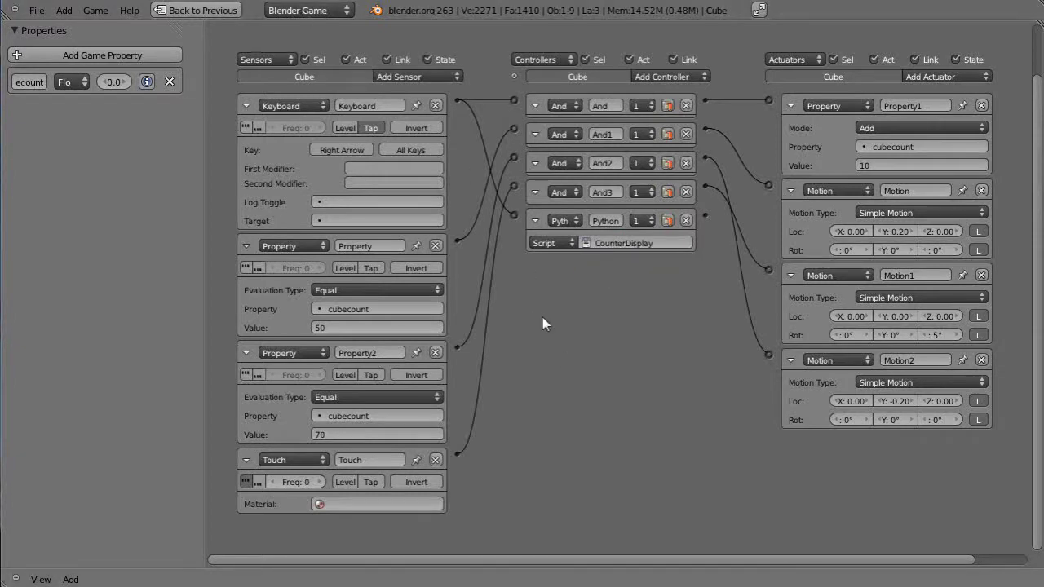
key(ctrl+Up)
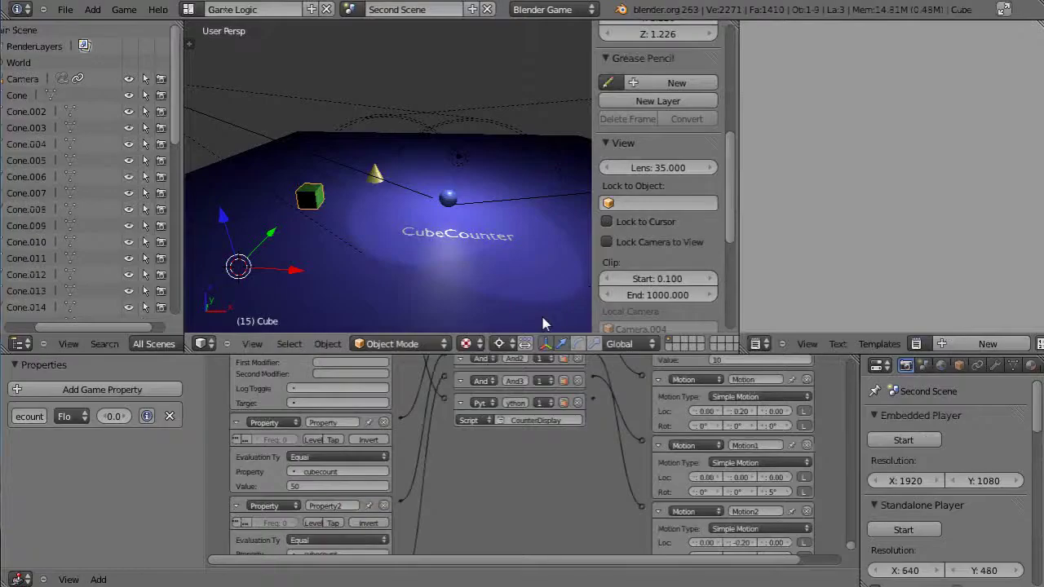
Switch to the Scripting layout and create a new empty text block
click(189, 9)
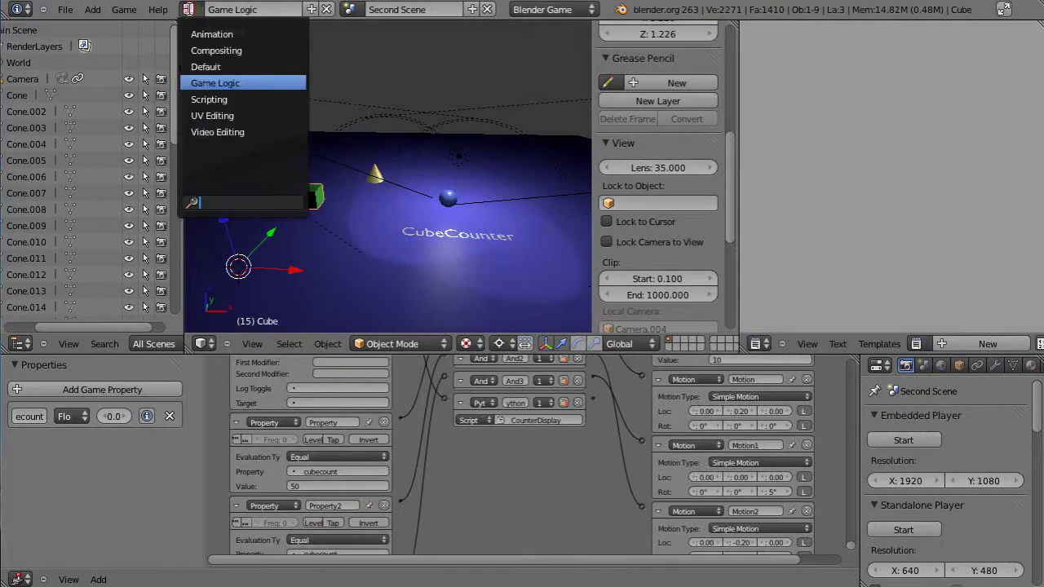
click(203, 101)
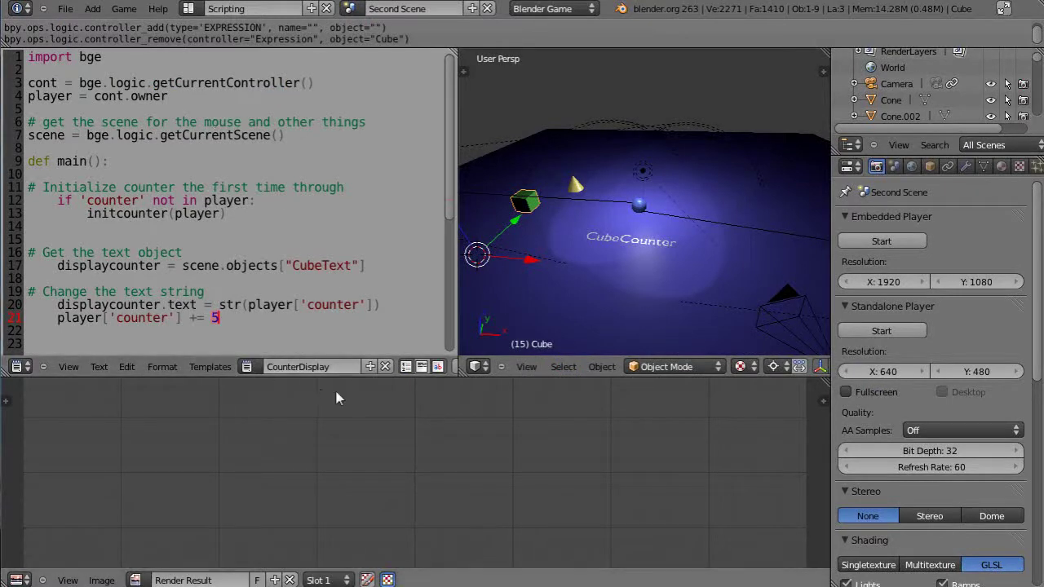
click(370, 367)
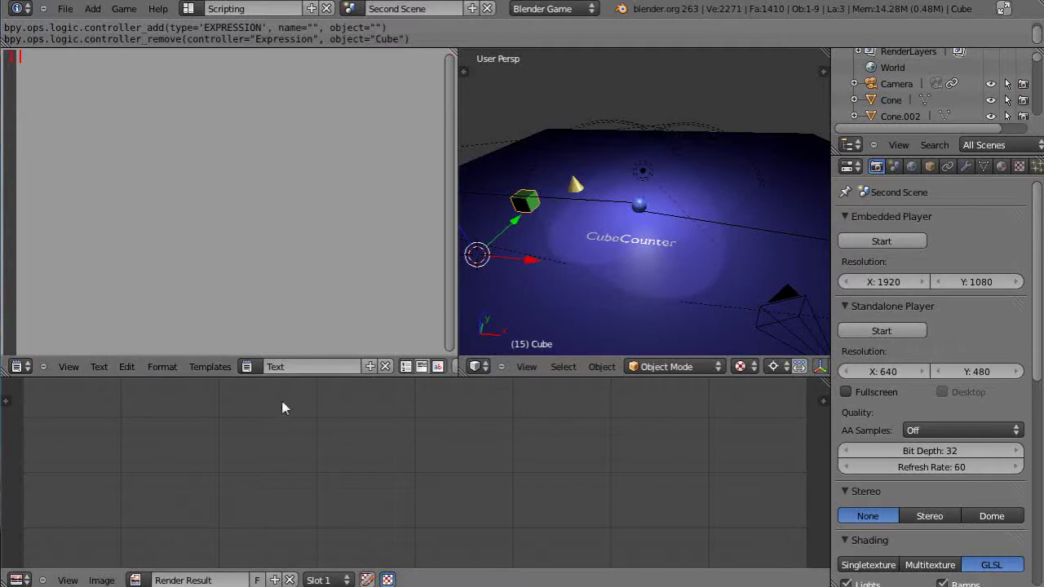
click(291, 367)
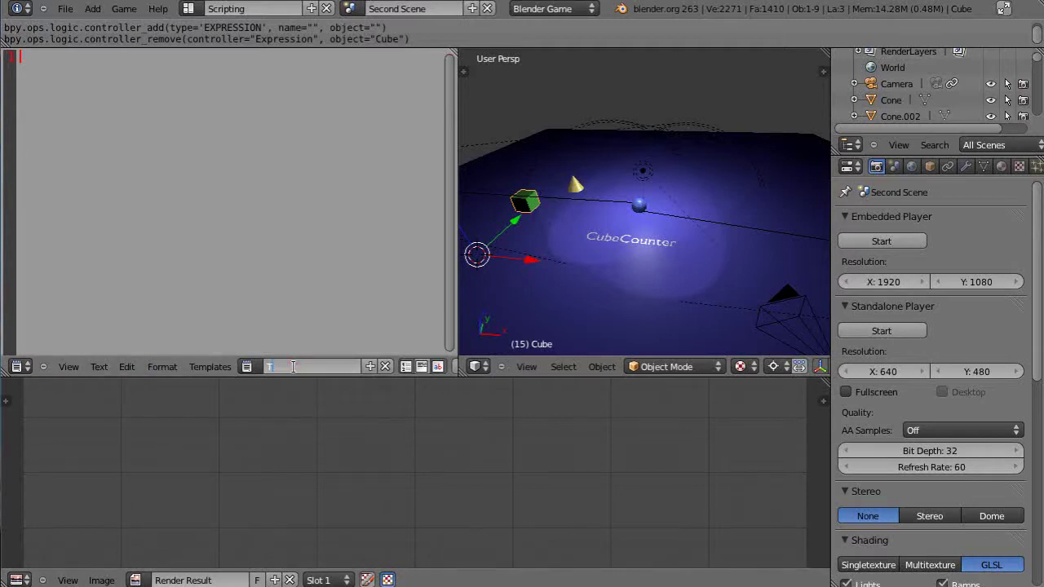
click(303, 389)
Remove the extra text block and load CounterDisplay back into the Text Editor
click(385, 366)
click(357, 367)
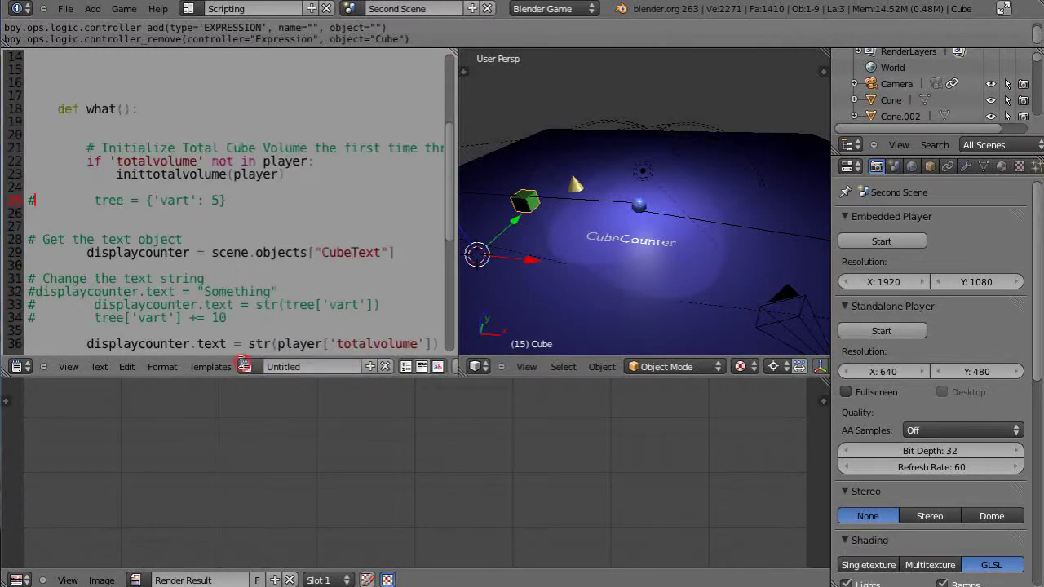
click(247, 366)
click(278, 391)
scroll(281, 296, up, 5)
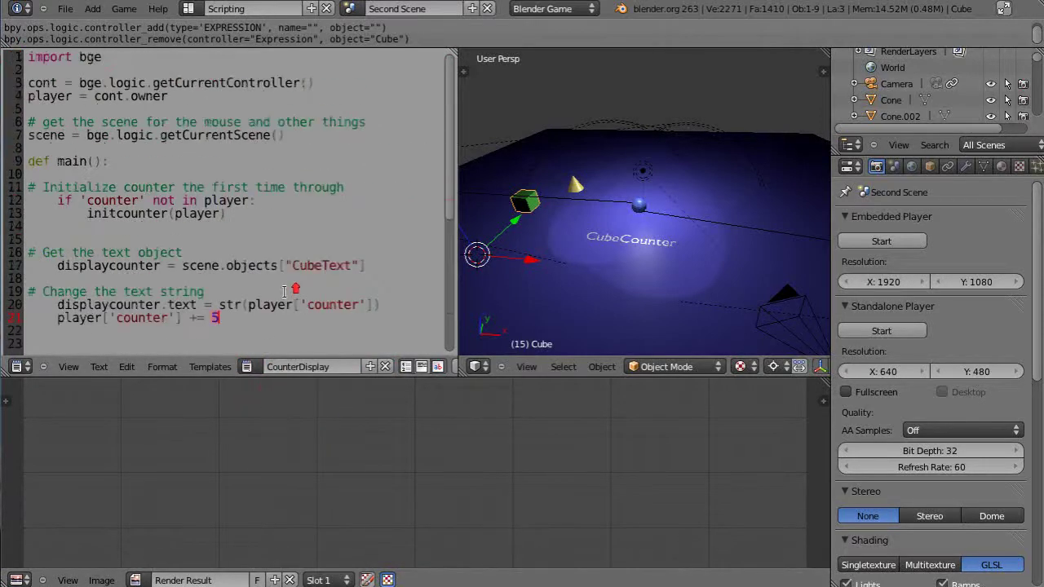
scroll(285, 287, down, 1)
scroll(290, 287, up, 1)
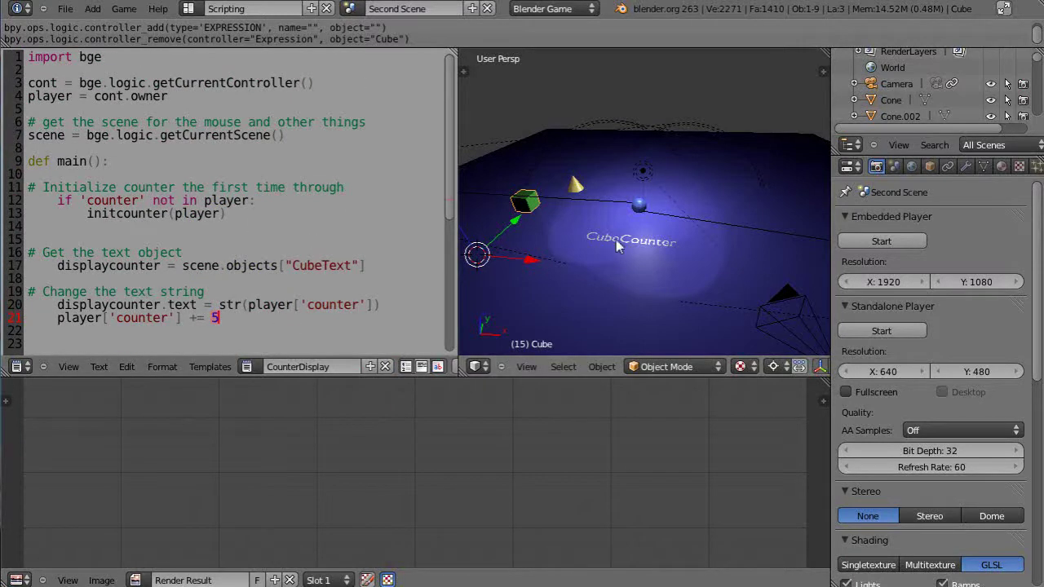
Maximize the 3D view and place the 3D cursor on the plane right of the sphere
key(shift+space)
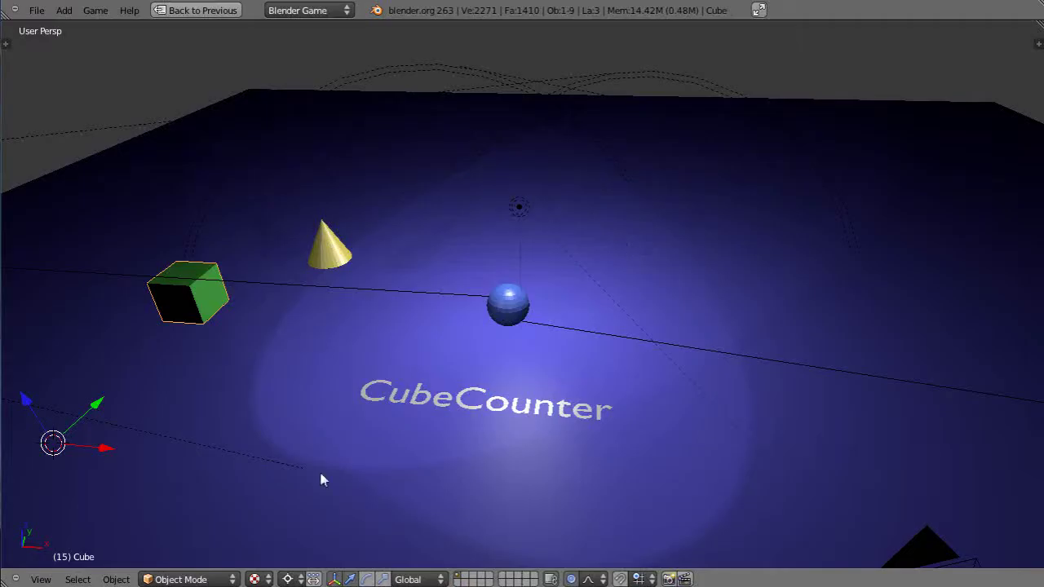
right_click(441, 406)
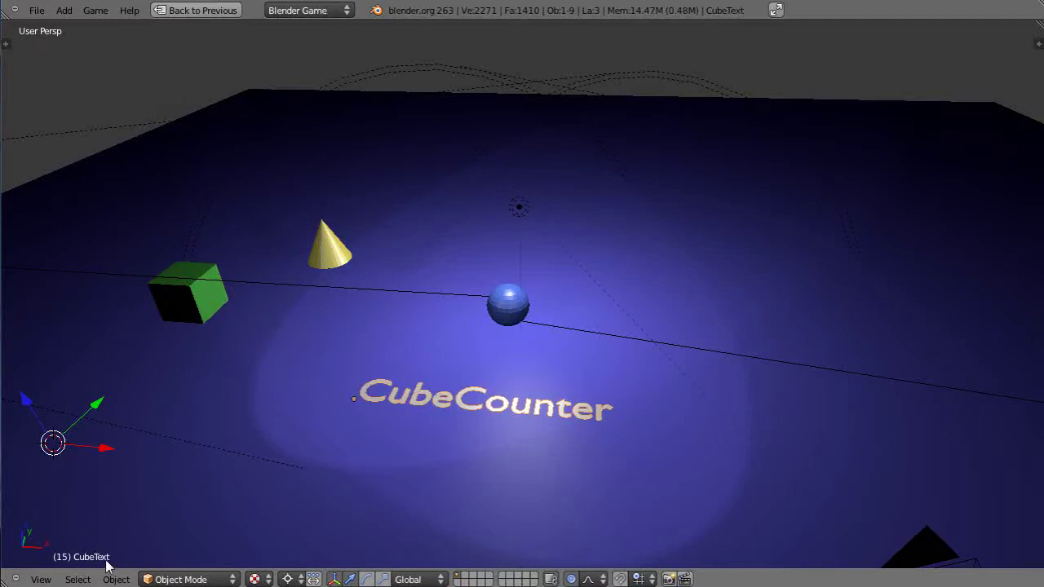
right_click(814, 319)
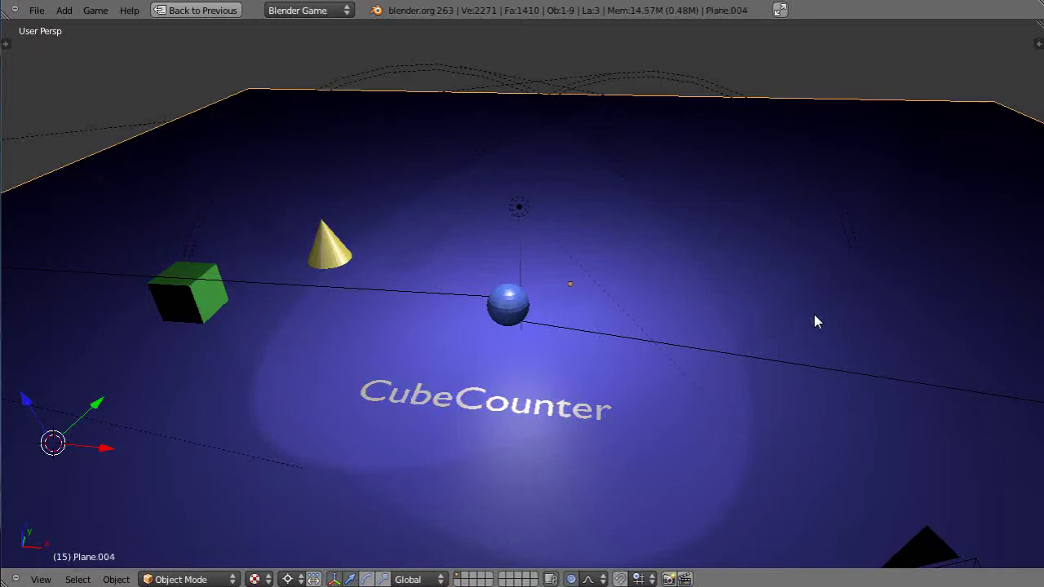
click(814, 314)
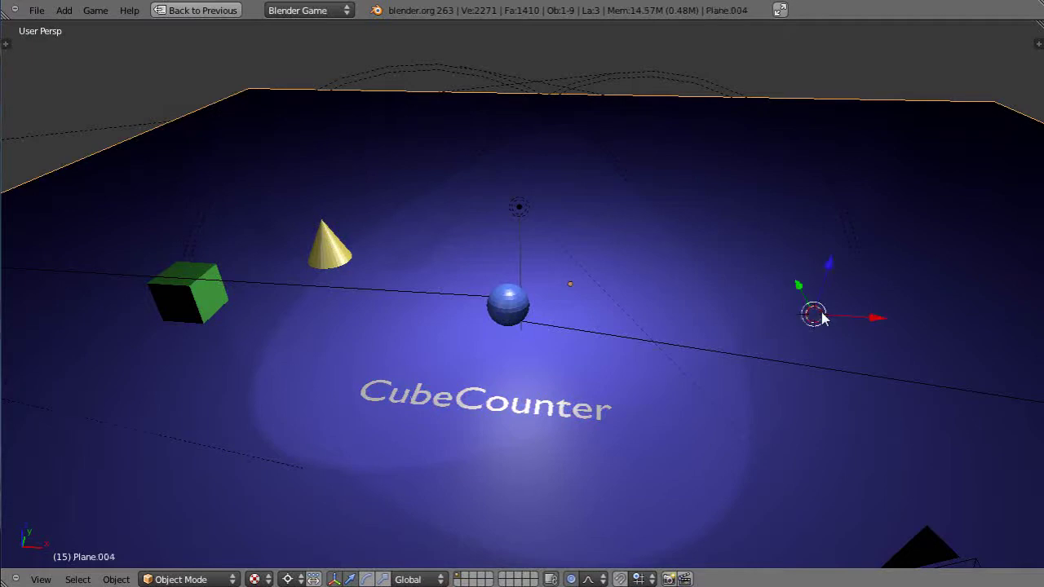
key(shift+a)
Leave the maximized 3D view and return to the Game Logic layout
key(ctrl+Up)
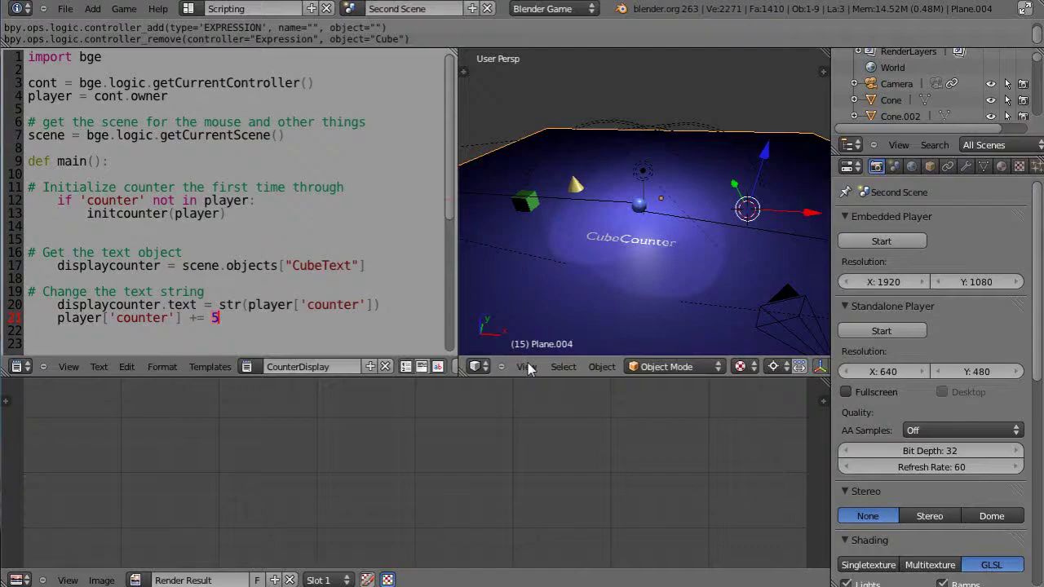
key(ctrl+Right)
key(ctrl+Right)
key(ctrl+Right)
key(ctrl+Right)
key(ctrl+Right)
key(ctrl+Right)
key(ctrl+Right)
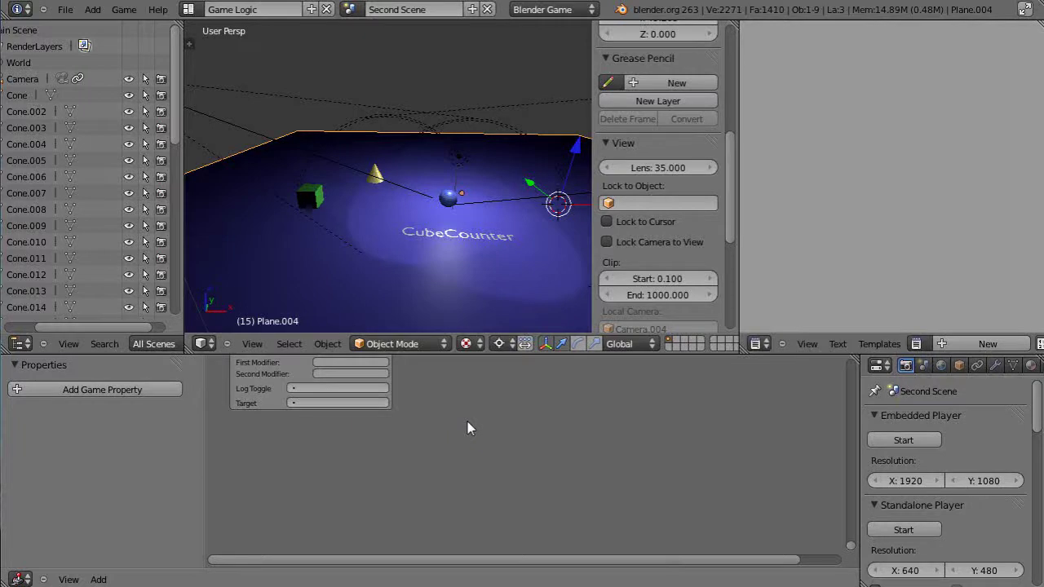
key(ctrl+Left)
key(ctrl+Right)
click(306, 192)
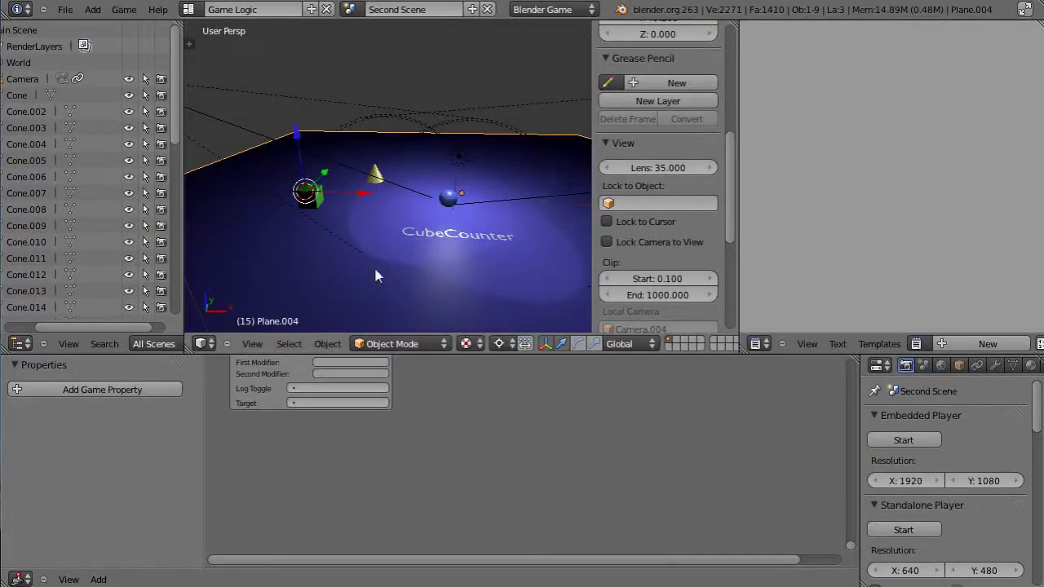
Select the cube and fit all its logic bricks in the maximized Logic Editor
right_click(312, 190)
scroll(660, 514, down, 3)
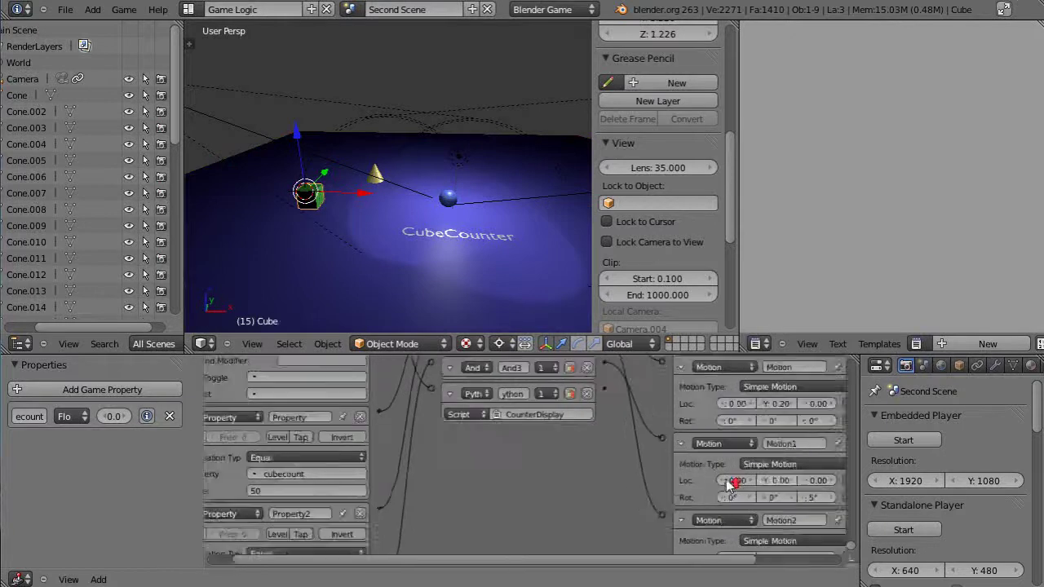
key(ctrl+Up)
scroll(774, 382, down, 1)
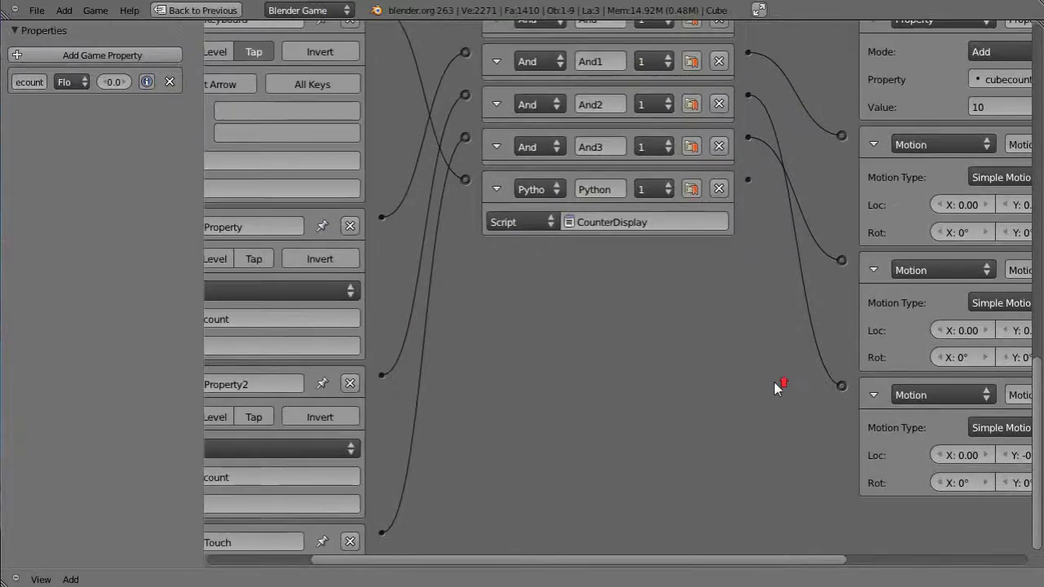
key(Home)
ctrl+scroll(811, 322, up, 3)
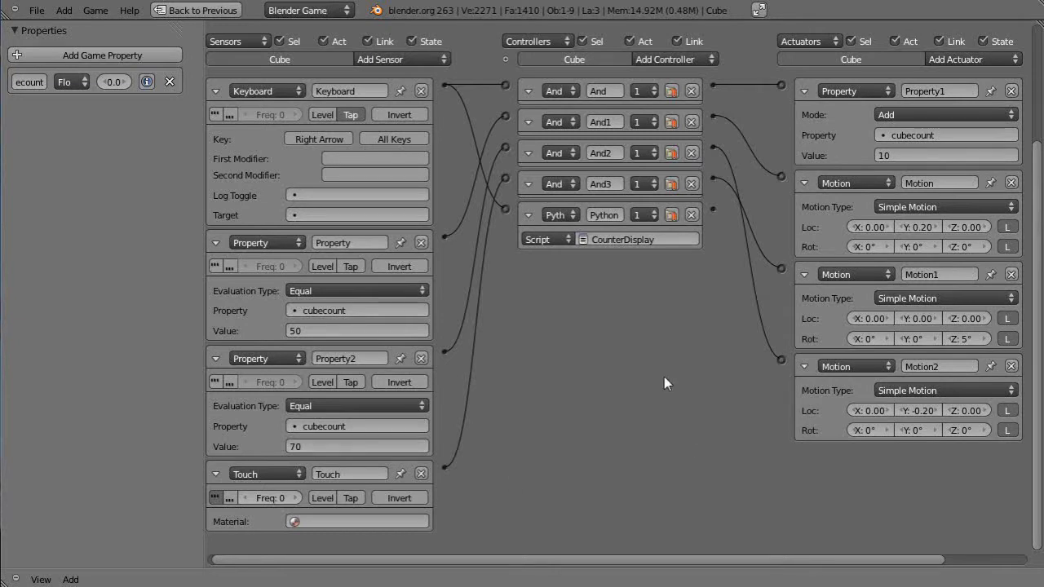
Run the game twice in the maximized 3D view, watching the counter reach 70.0
key(ctrl+Up)
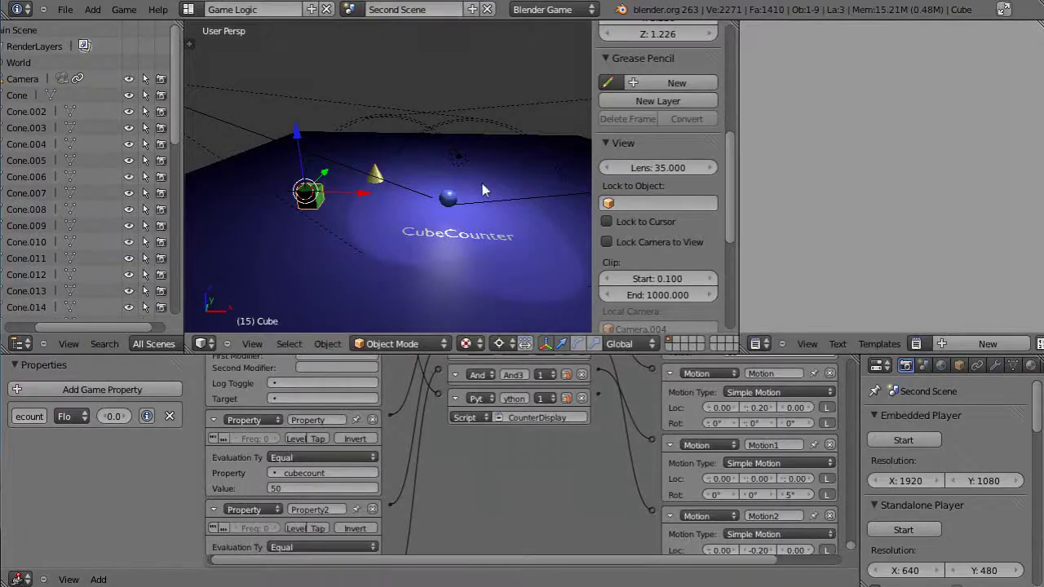
key(ctrl+Up)
key(p)
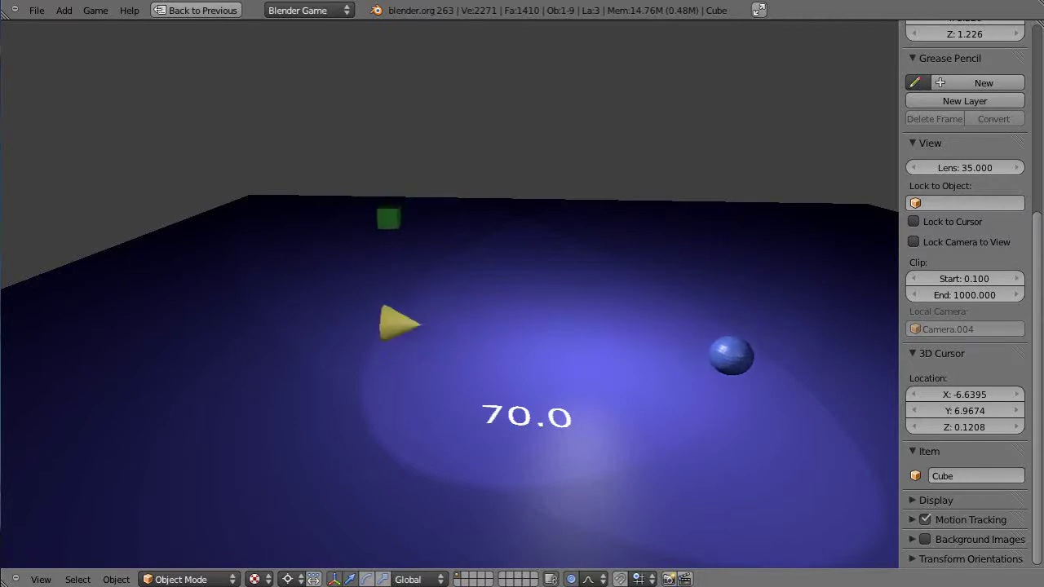
key(Escape)
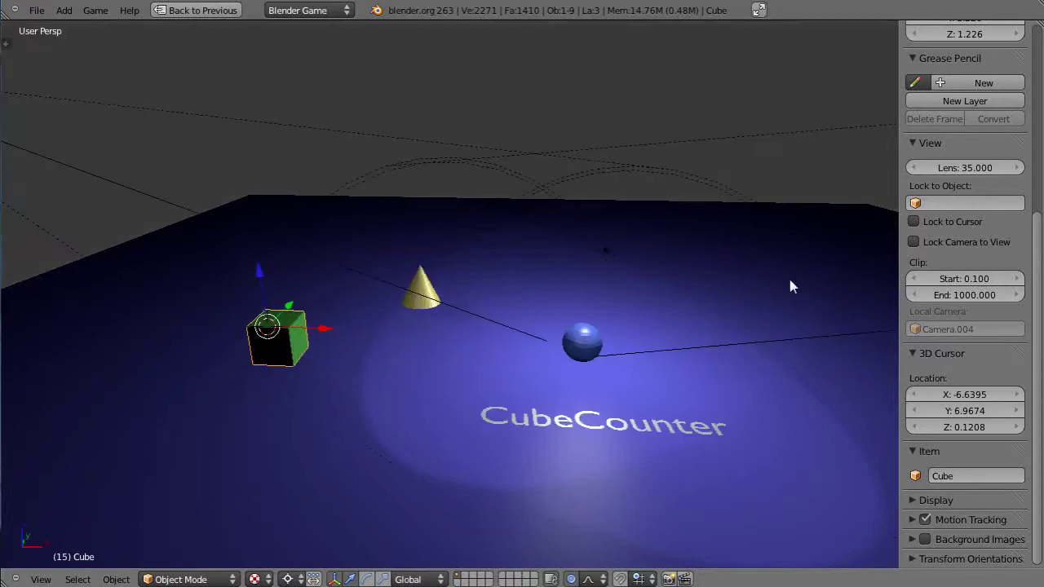
key(p)
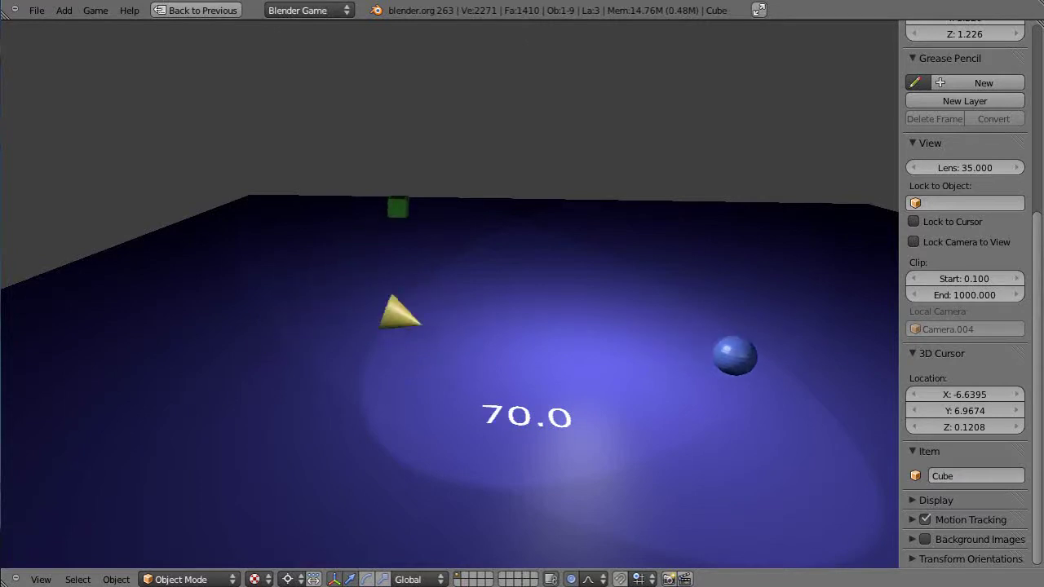
key(Escape)
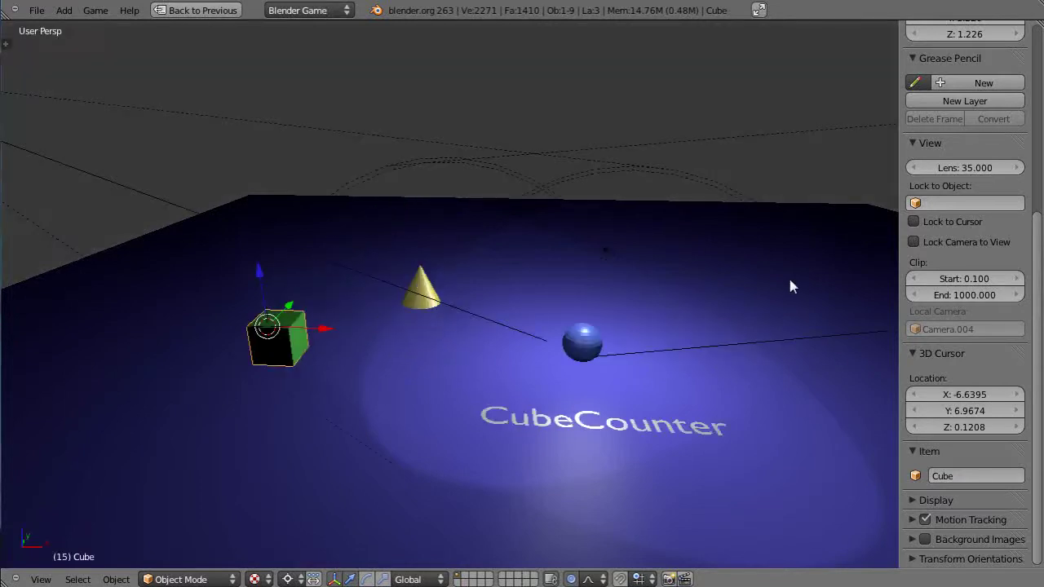
key(ctrl+Up)
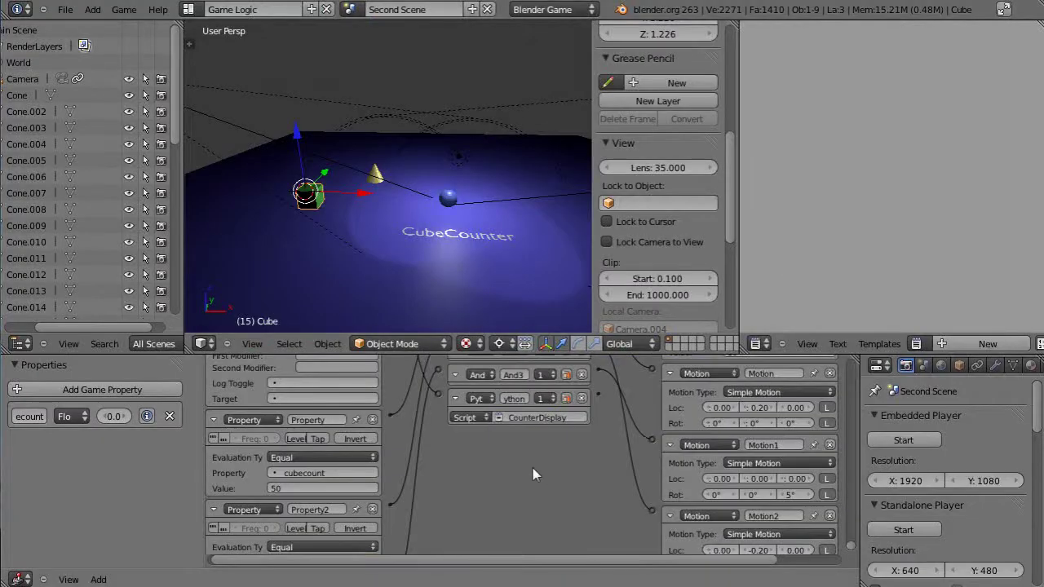
Maximize the Logic Editor to show the sensors testing cubecount for 50 and 70
key(ctrl+Up)
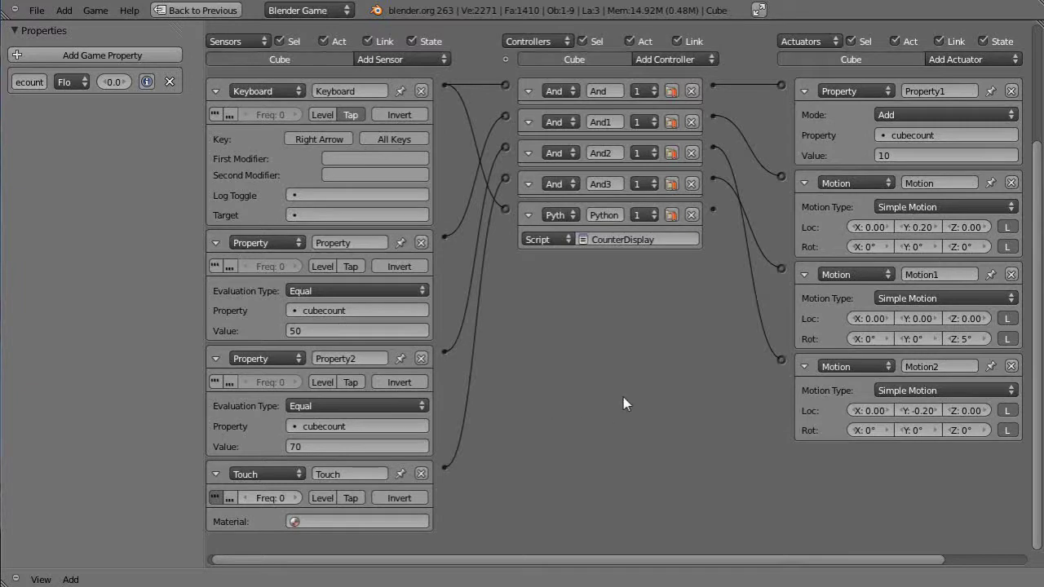
In Scripting, select CubeCounter, highlight 'text' on line 20, and maximize the script editor
key(ctrl+Up)
key(ctrl+Left)
key(ctrl+Left)
key(ctrl+Left)
key(ctrl+Left)
key(ctrl+Left)
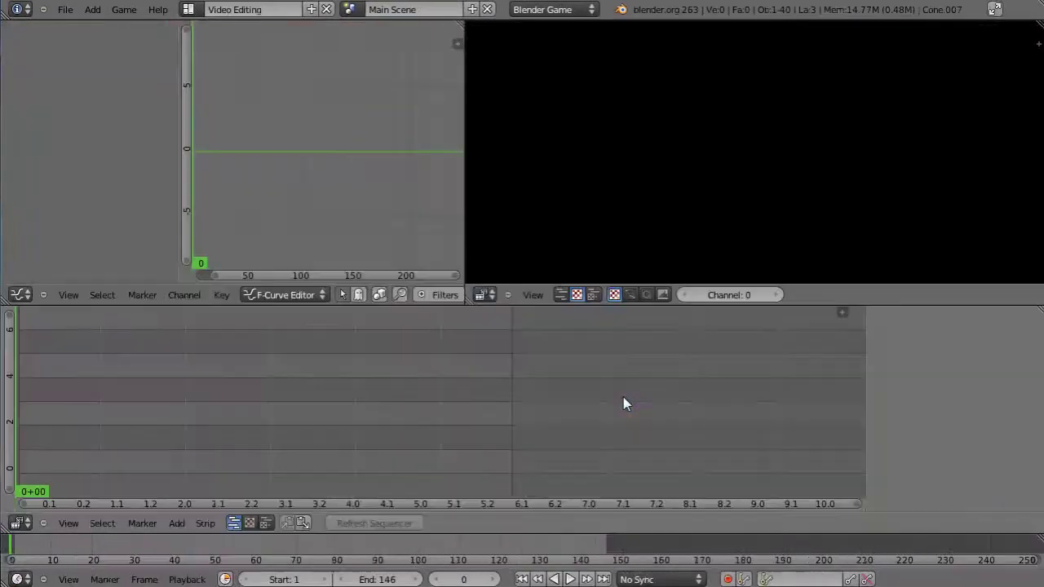
key(ctrl+Left)
key(ctrl+Left)
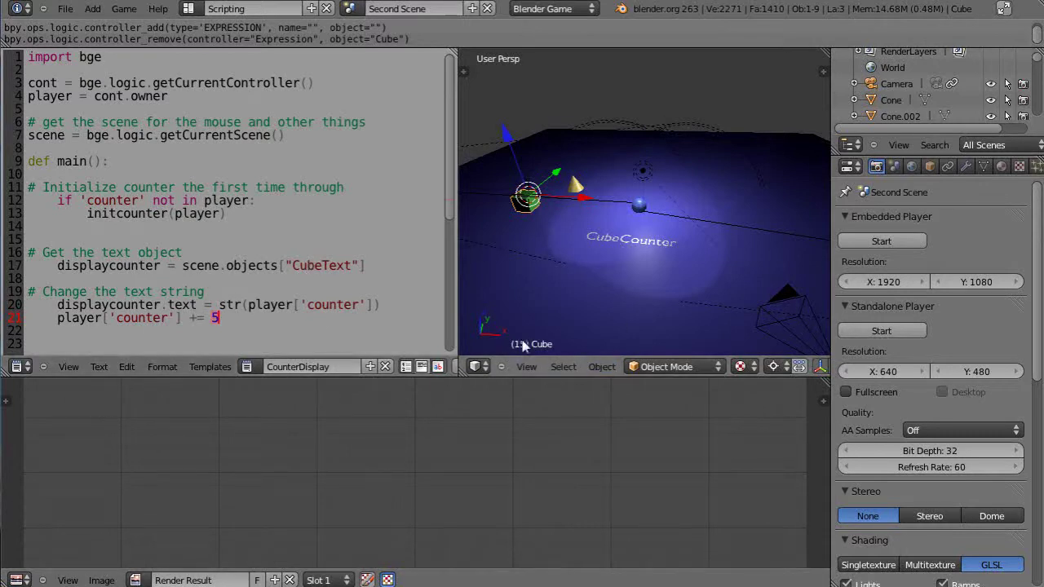
right_click(607, 239)
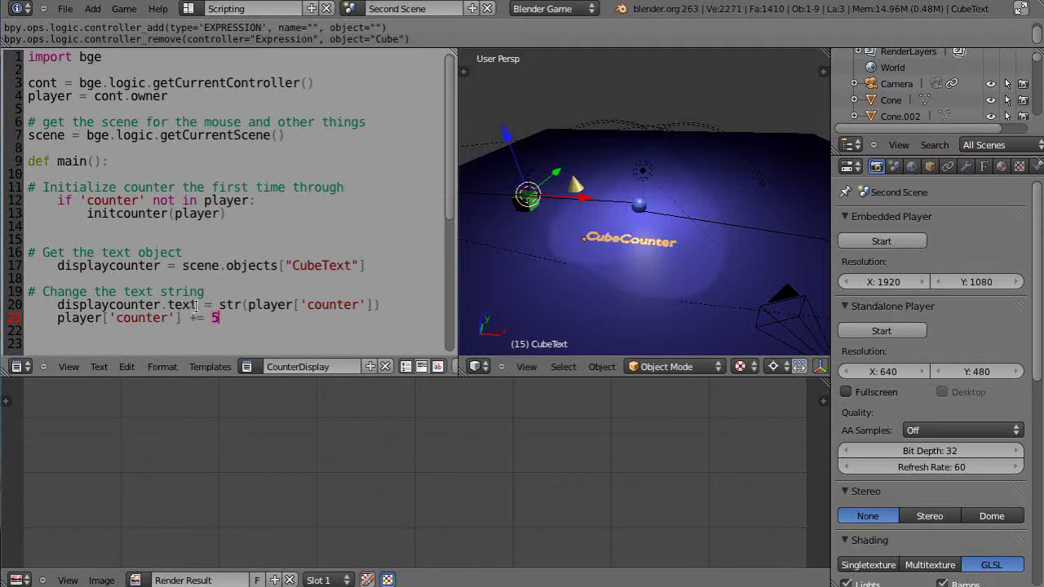
drag(168, 304, 199, 304)
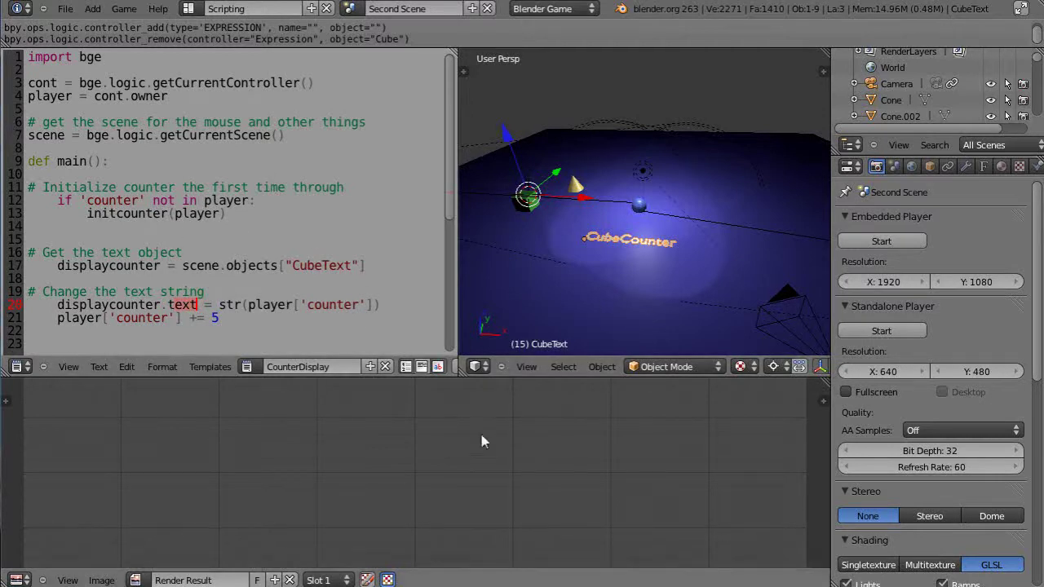
key(ctrl+Up)
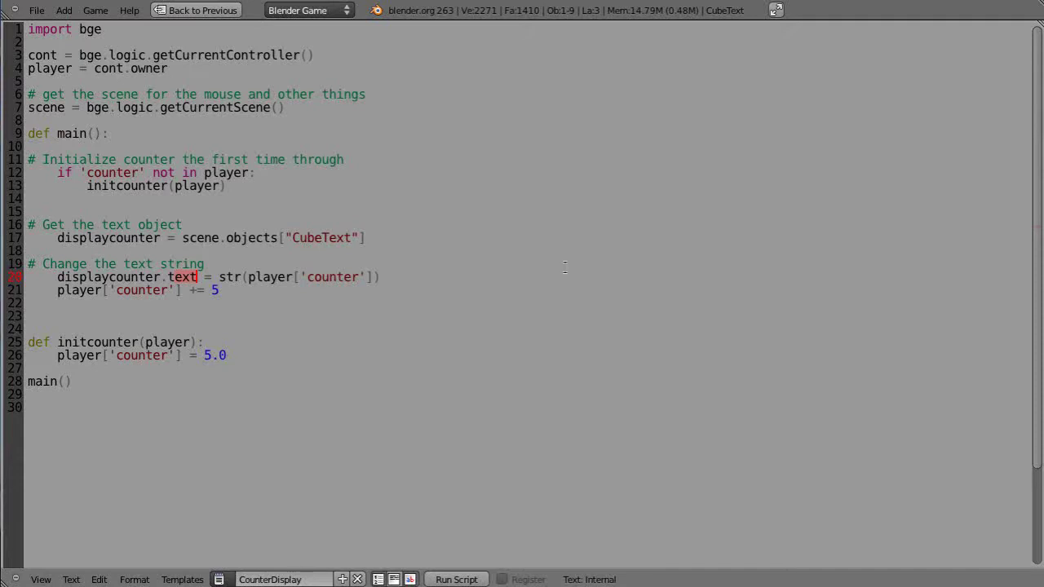
Restore the scripting layout, then maximize the 3D viewport to fill the window
key(ctrl+Up)
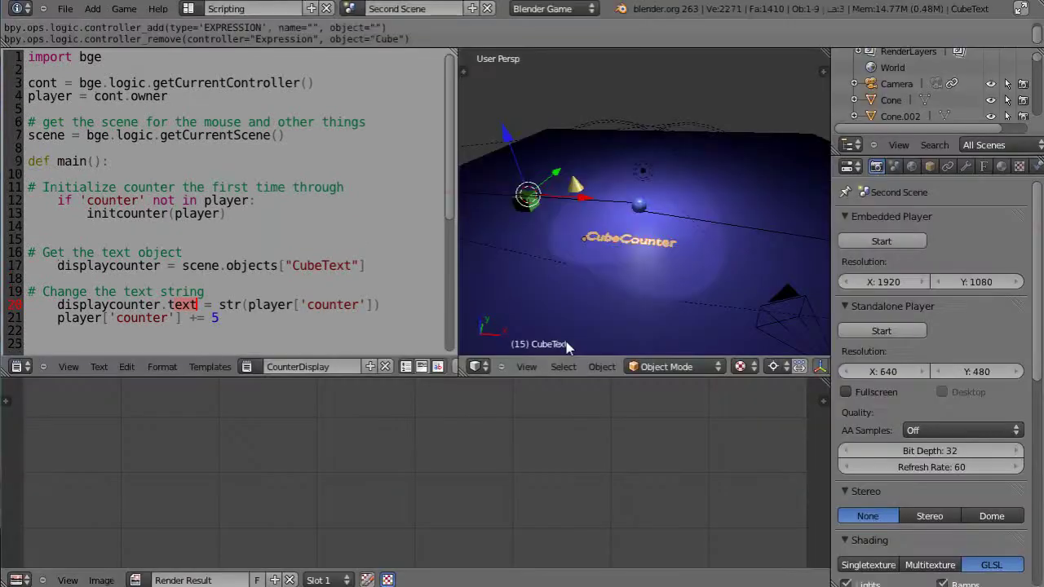
scroll(639, 233, up, 3)
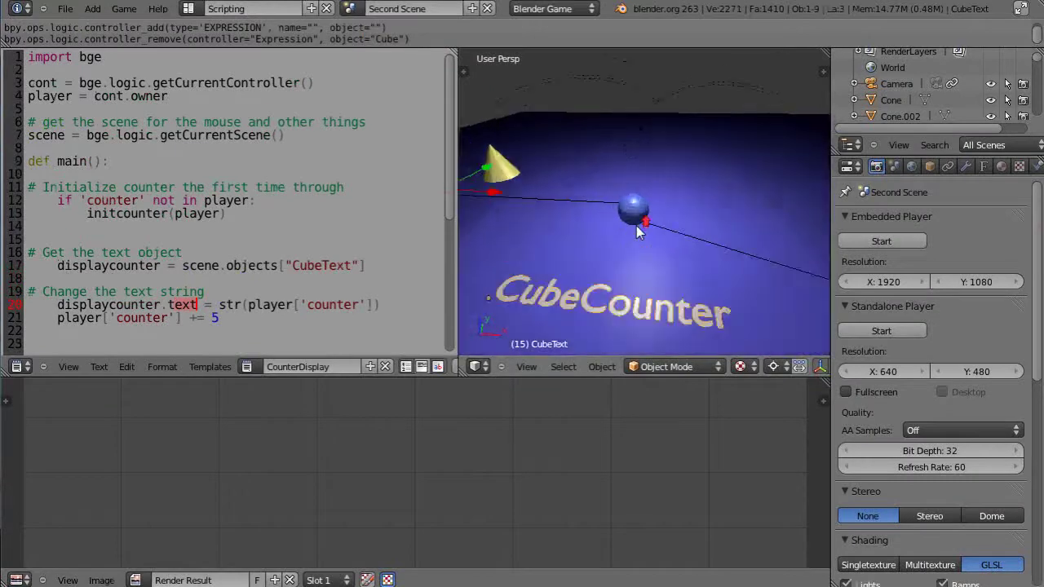
scroll(638, 232, down, 2)
key(ctrl+Up)
scroll(638, 232, down, 4)
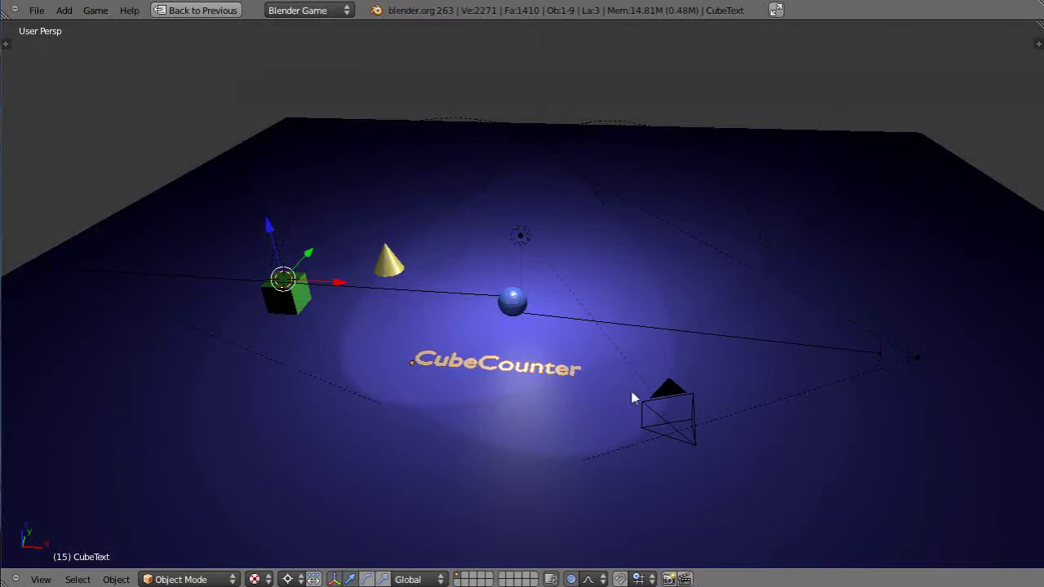
Orbit to a top-down view showing the cube, cone, sphere, CubeCounter text and camera
mouse_move(748, 426)
middle_down()
mouse_move(769, 423)
mouse_move(738, 424)
middle_up()
middle_drag(687, 337, 682, 319)
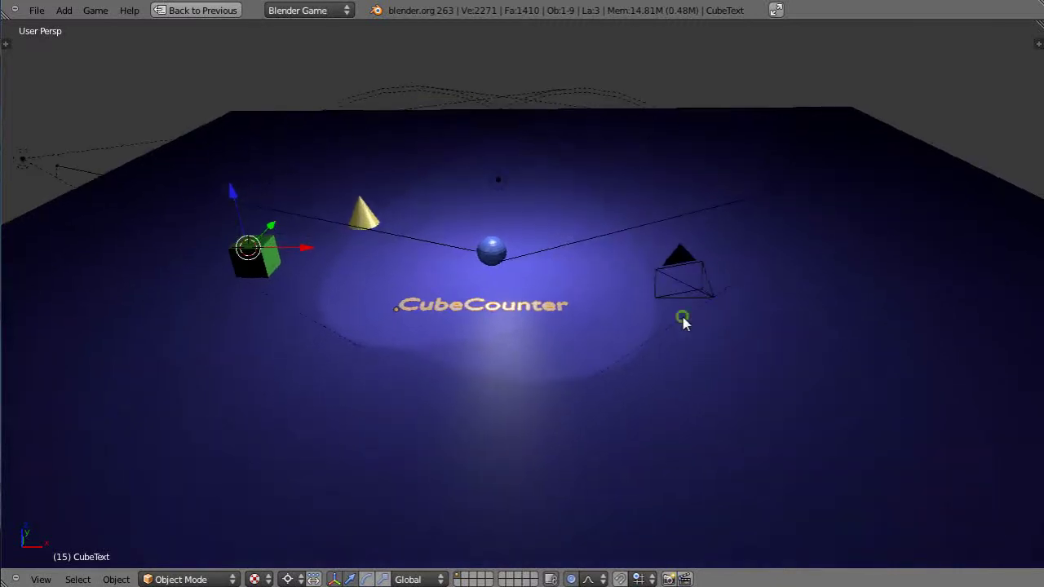
middle_drag(657, 361, 659, 431)
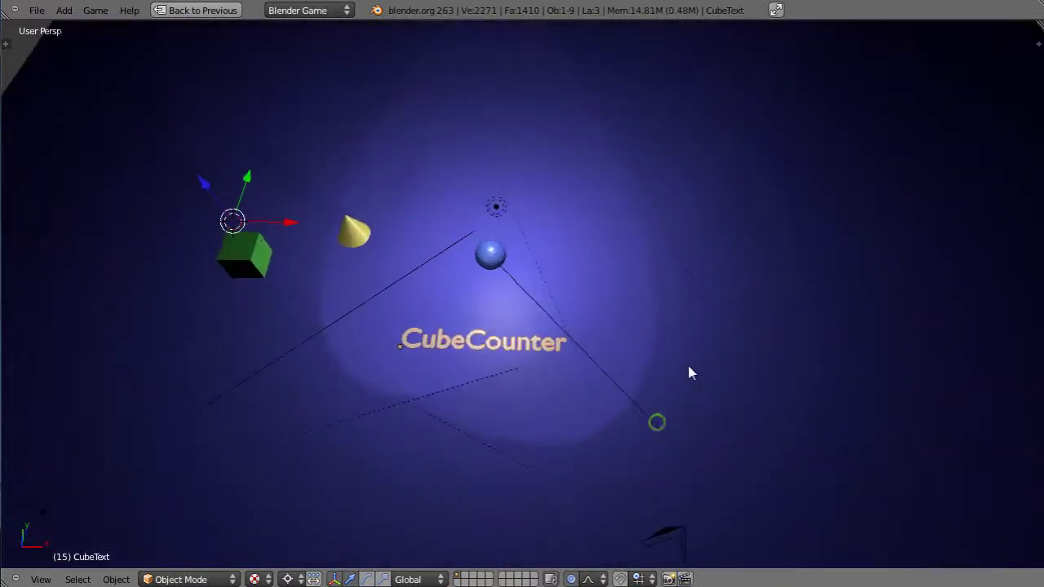
scroll(590, 380, down, 3)
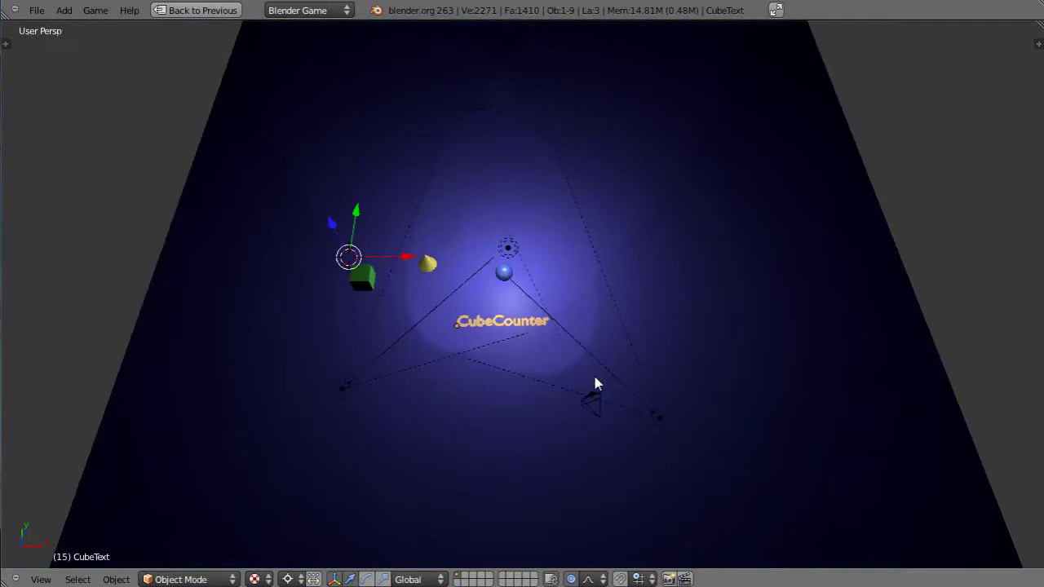